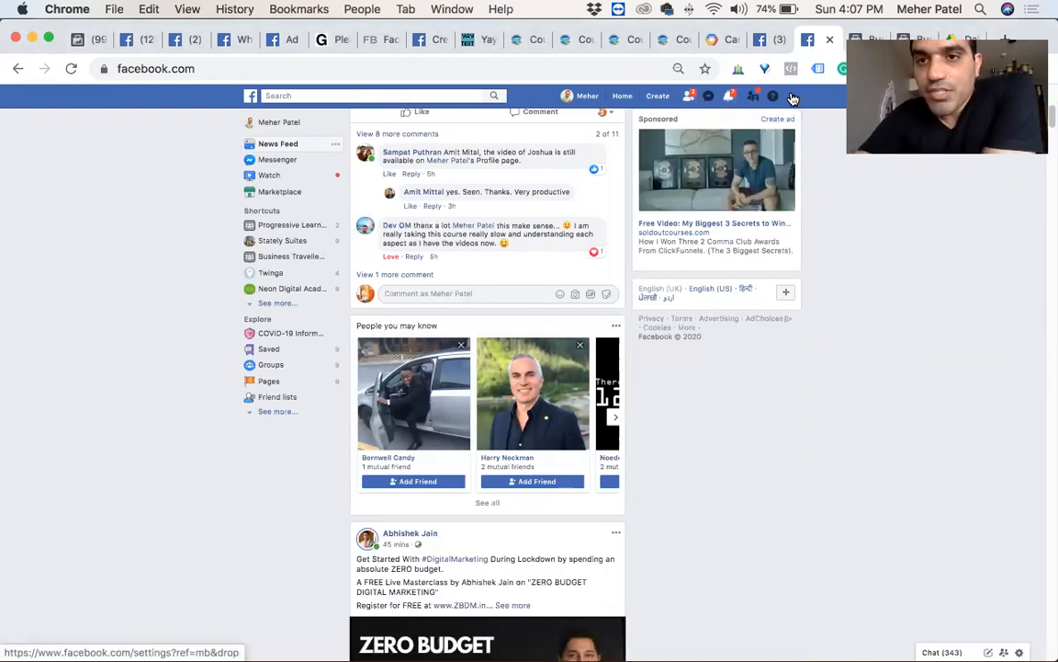
Step: Open the Audiences tool of the Neon Digital Media business account
{"action": "left_click", "coordinate": [793, 99]}
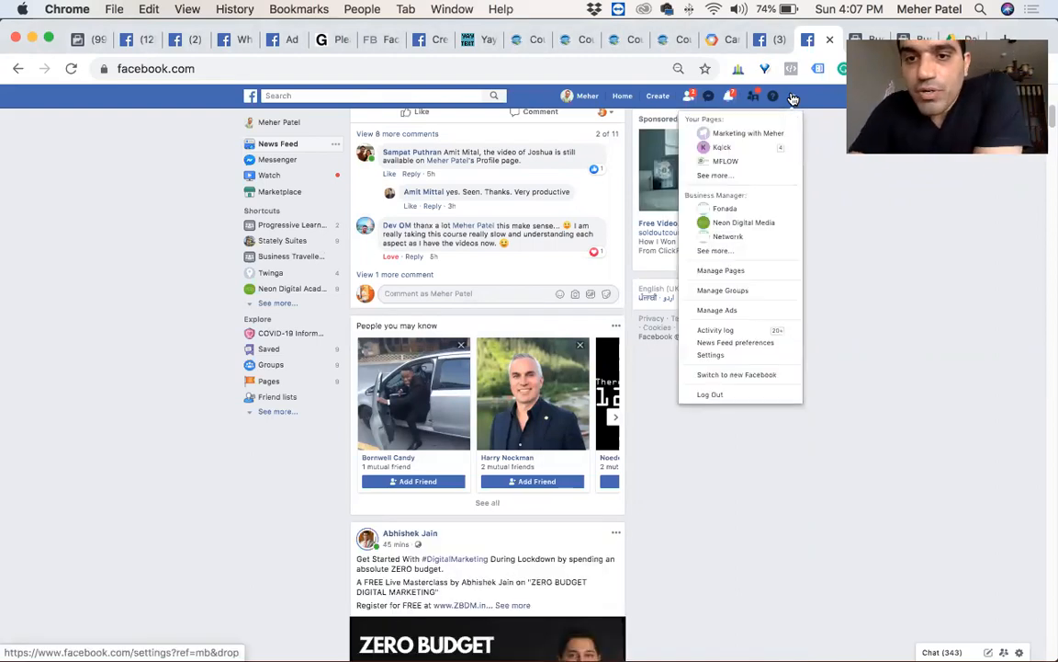
{"action": "left_click", "coordinate": [763, 223]}
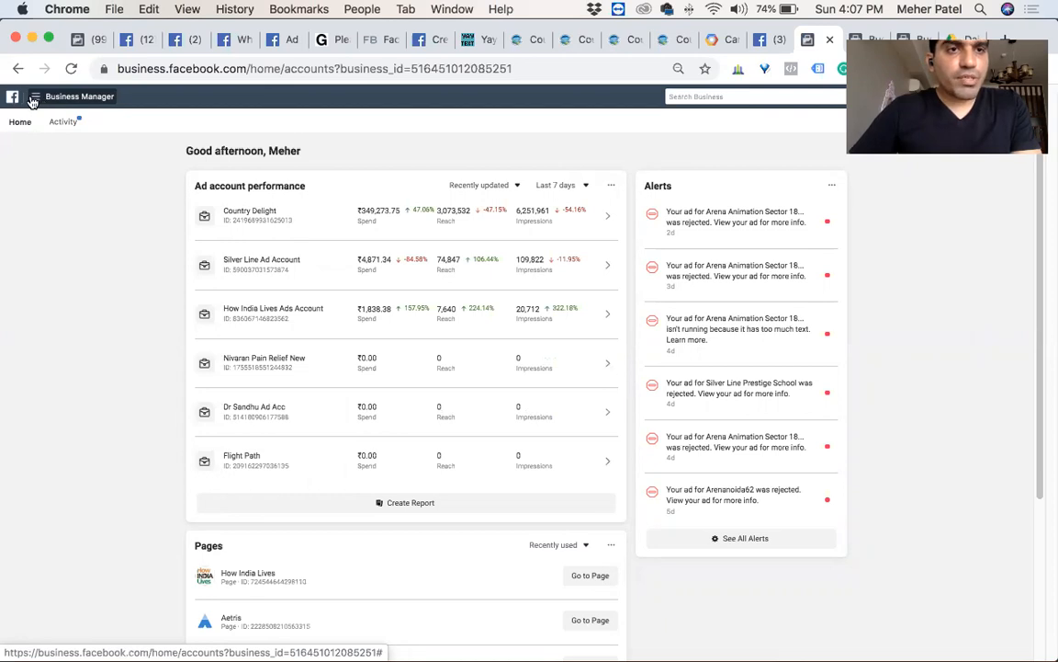
{"action": "left_click", "coordinate": [34, 97]}
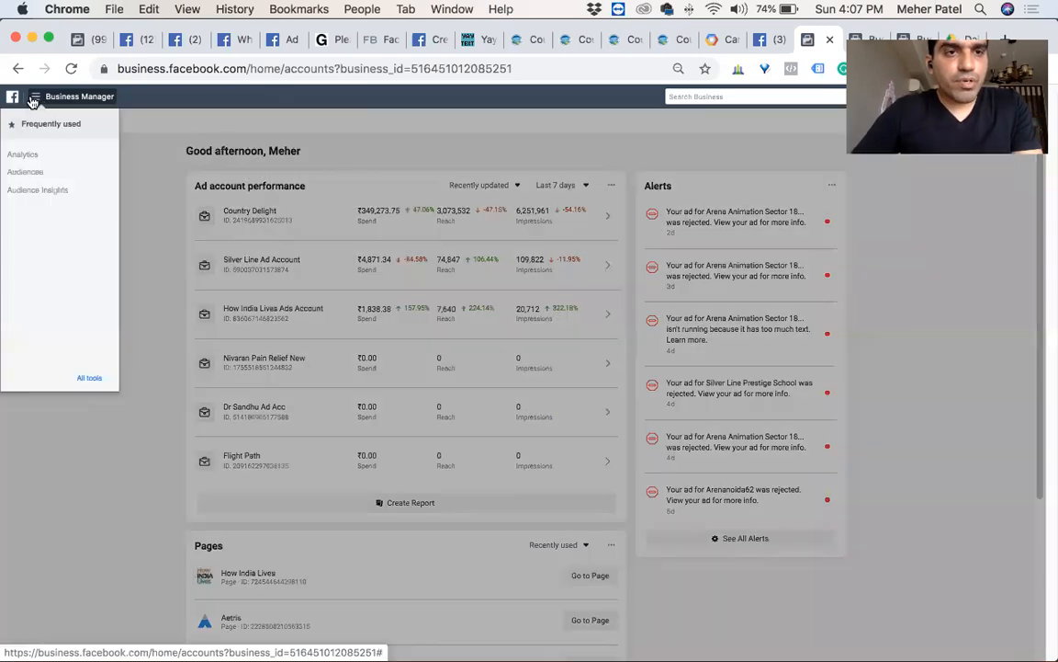
{"action": "left_click", "coordinate": [97, 381]}
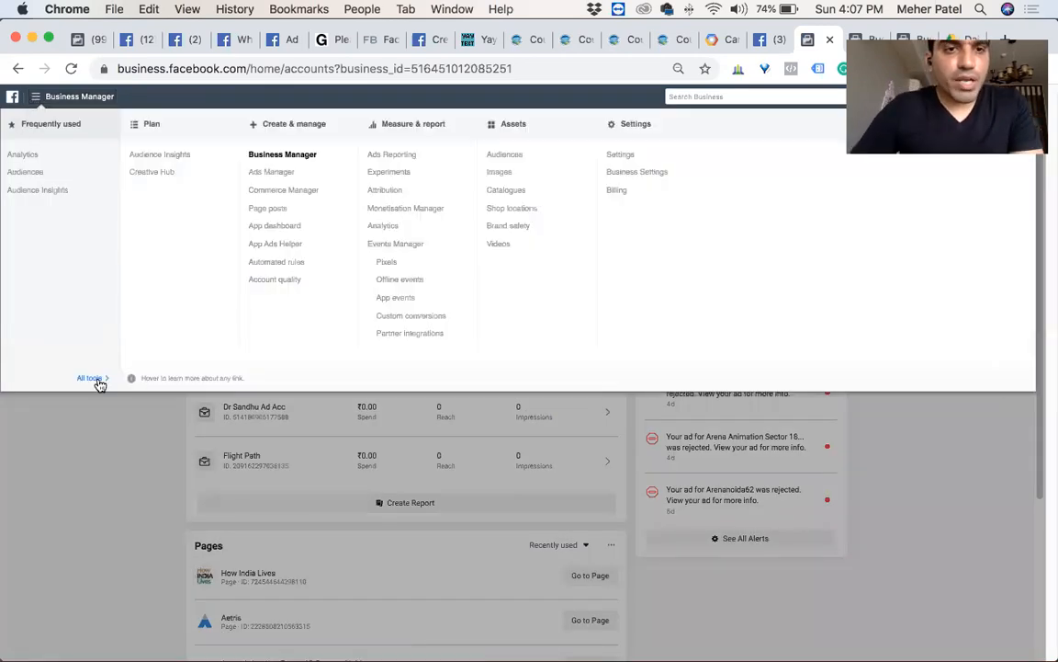
{"action": "left_click", "coordinate": [26, 173]}
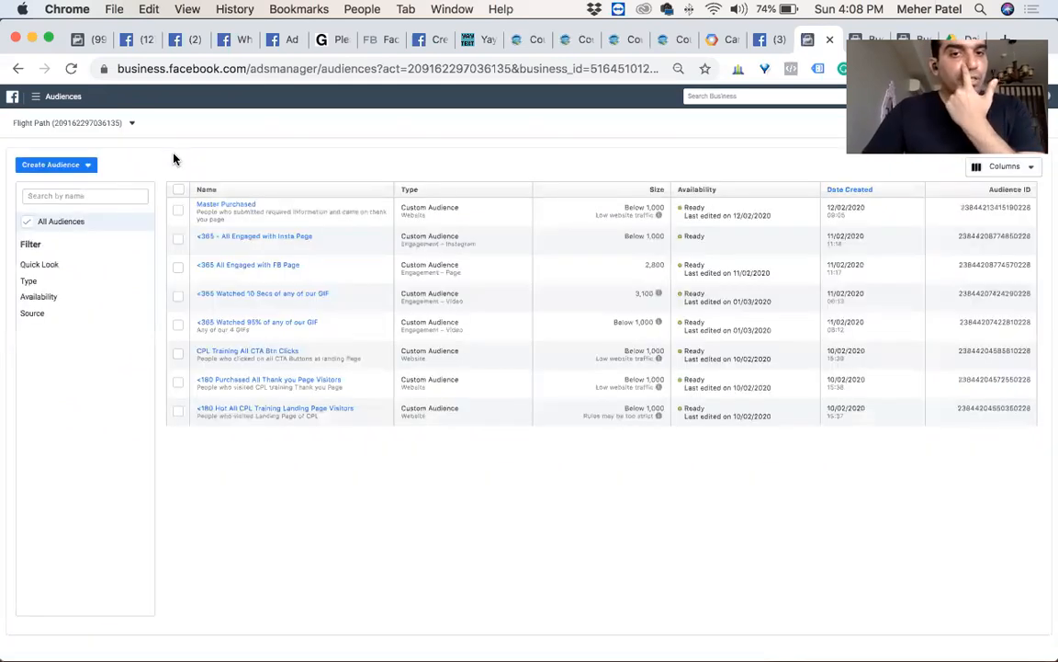
Step: Review the audience types offered for creation: Custom Audience, Lookalike Audience and Saved Audience
{"action": "left_click", "coordinate": [88, 167]}
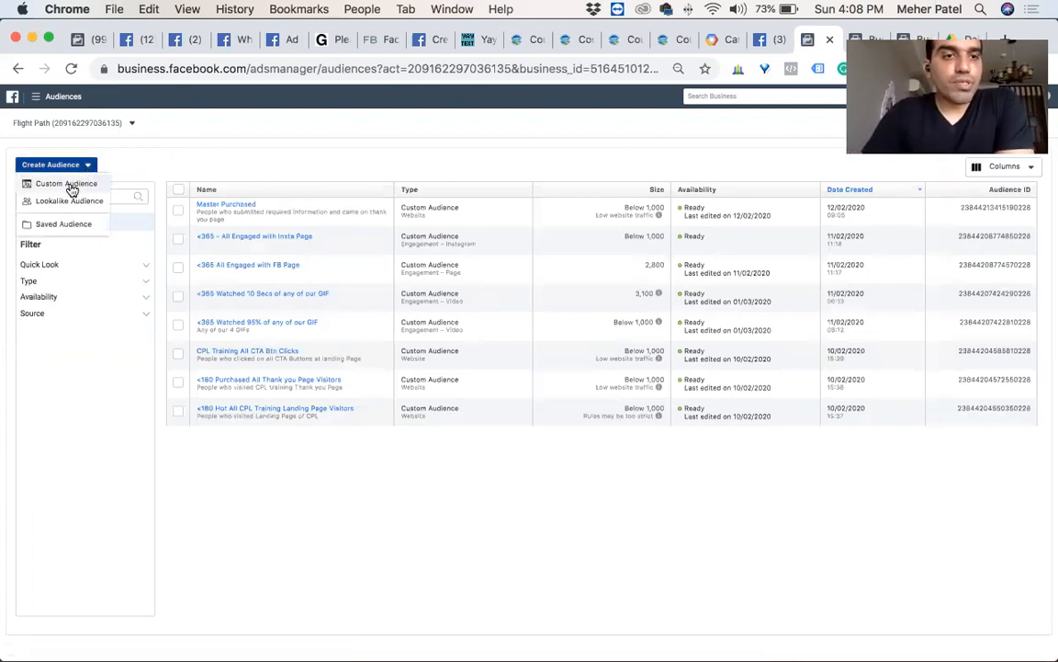
{"action": "mouse_move", "coordinate": [70, 190]}
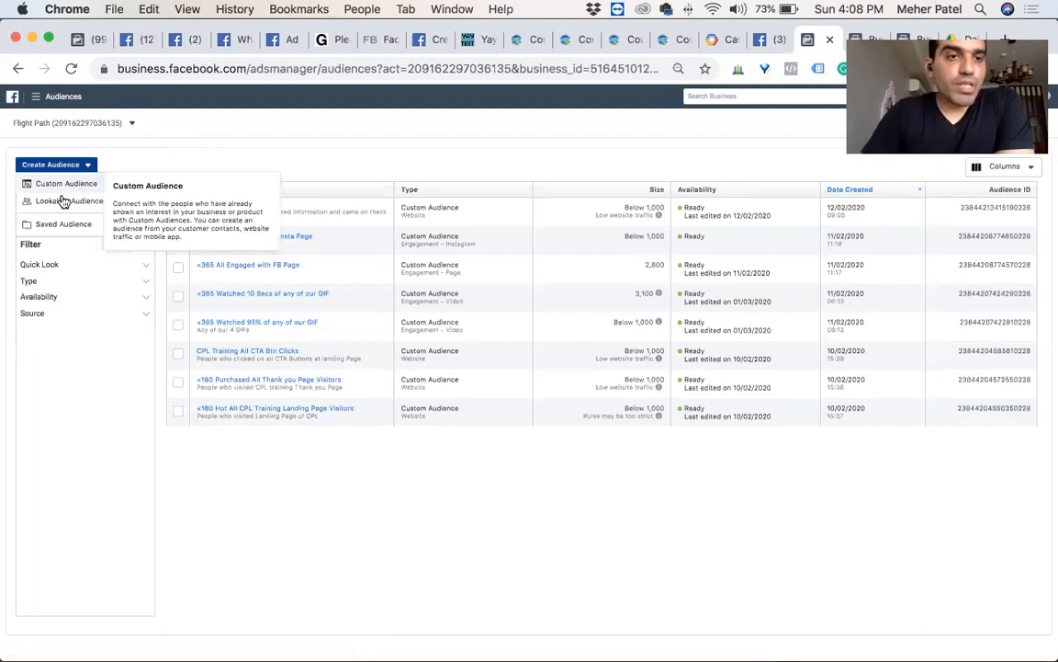
{"action": "mouse_move", "coordinate": [60, 228]}
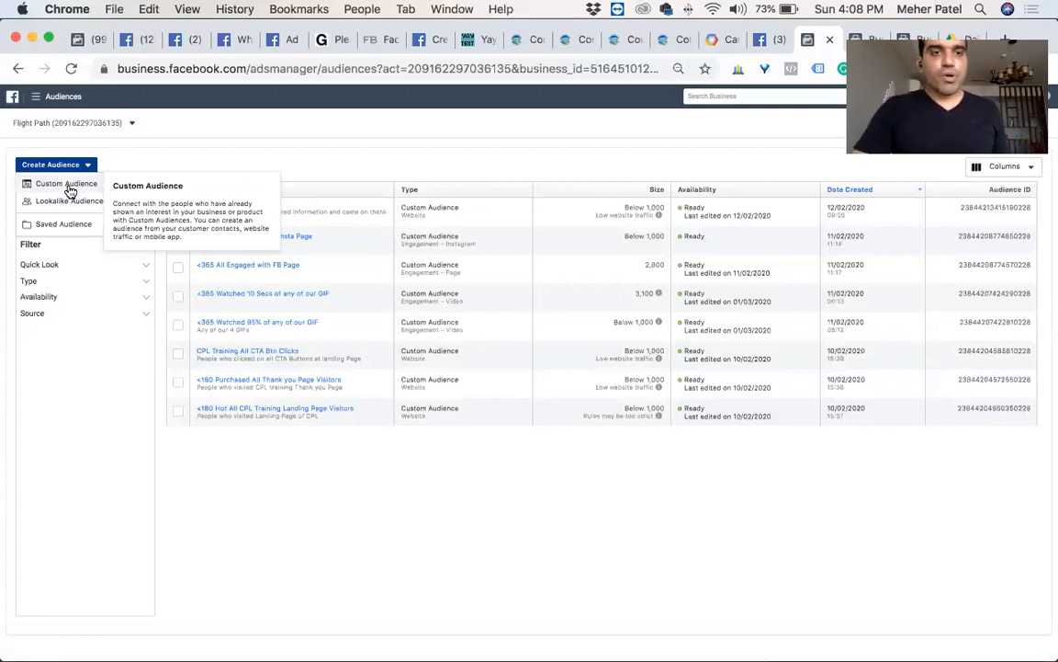
{"action": "left_click", "coordinate": [89, 164]}
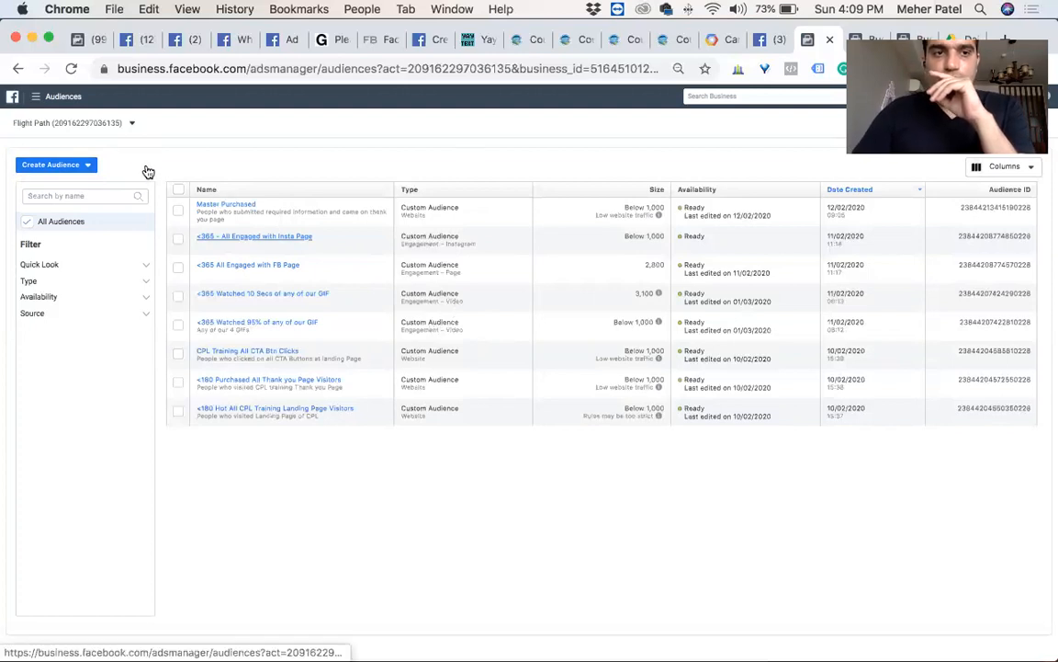
Step: Start a video Custom Audience with the engagement criterion for people who have watched at least 25% of your video
{"action": "left_click", "coordinate": [80, 167]}
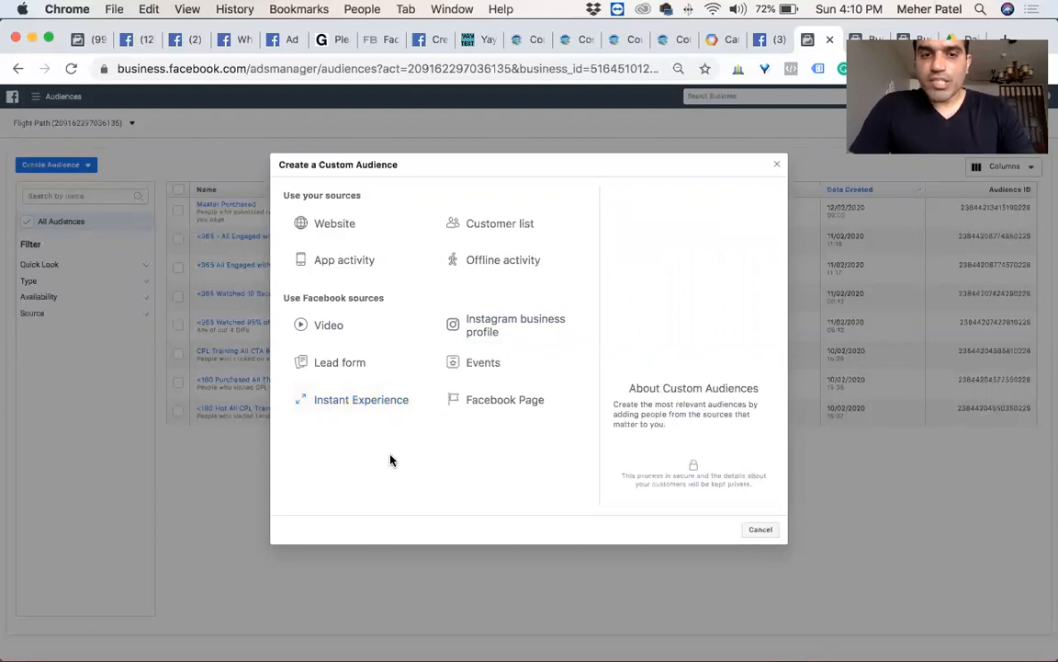
{"action": "left_click", "coordinate": [348, 329]}
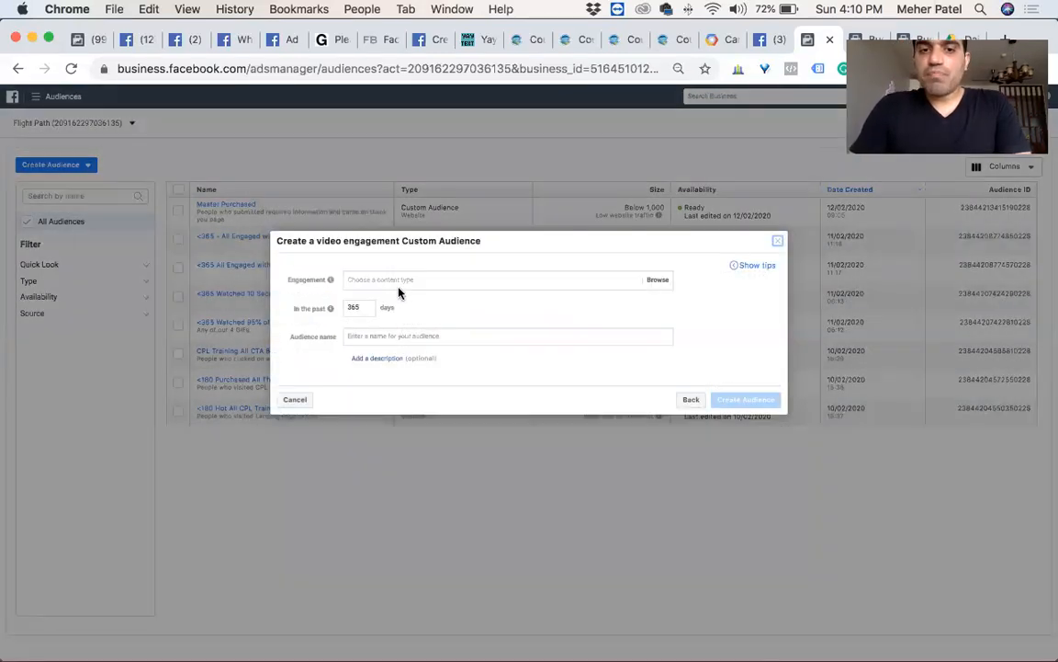
{"action": "left_click", "coordinate": [367, 290]}
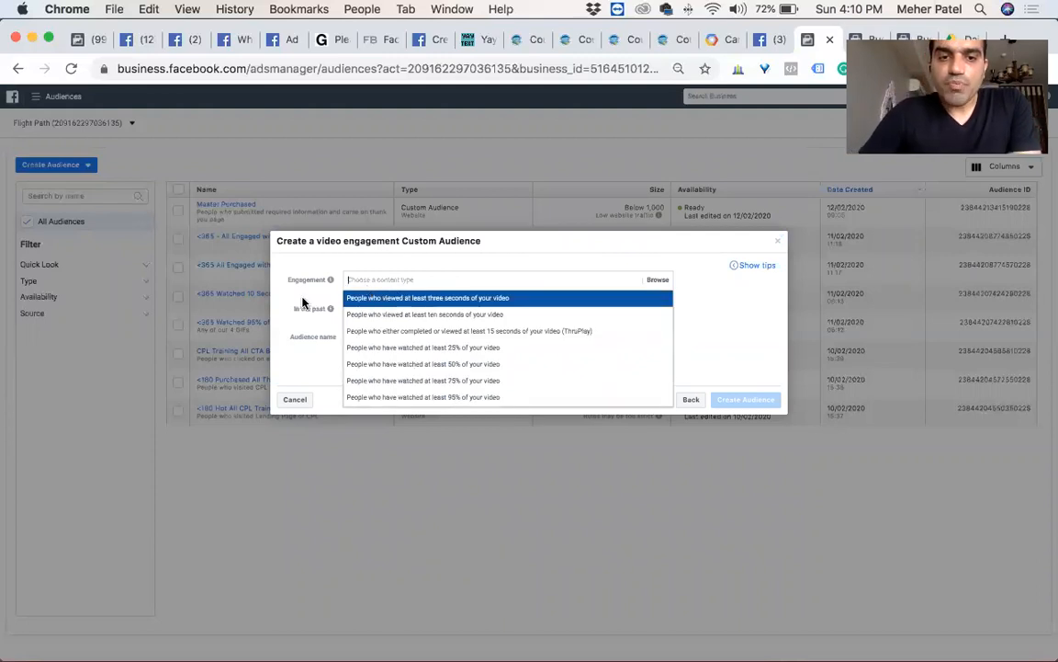
{"action": "left_click", "coordinate": [515, 347]}
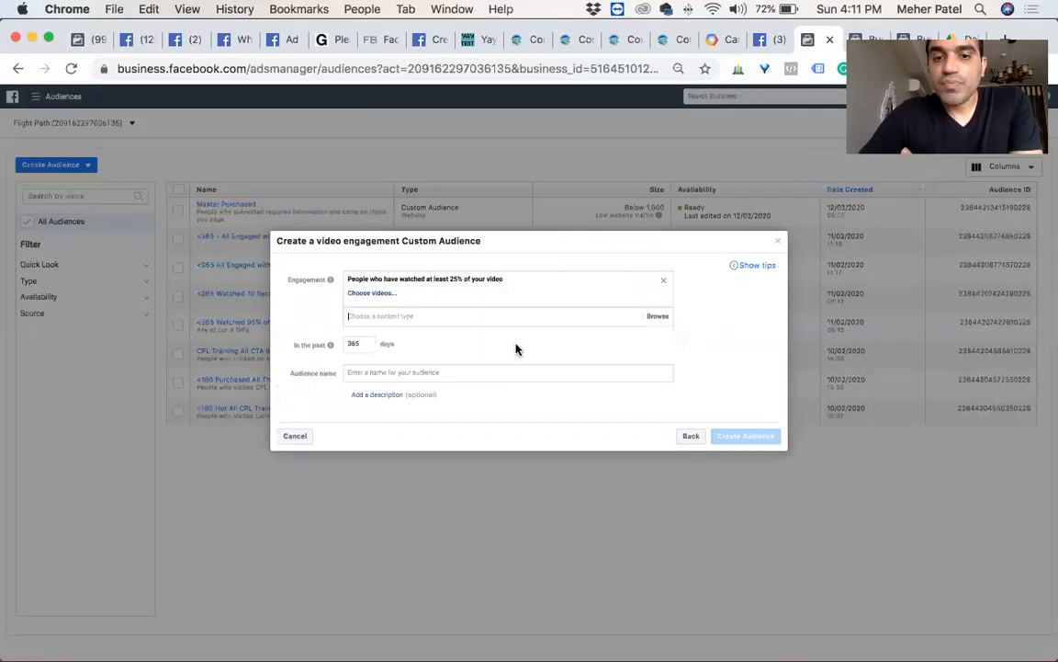
Step: Choose the f3.mp4 video from the Flight Path Aviation Training Center page as the engagement source
{"action": "left_click", "coordinate": [374, 296]}
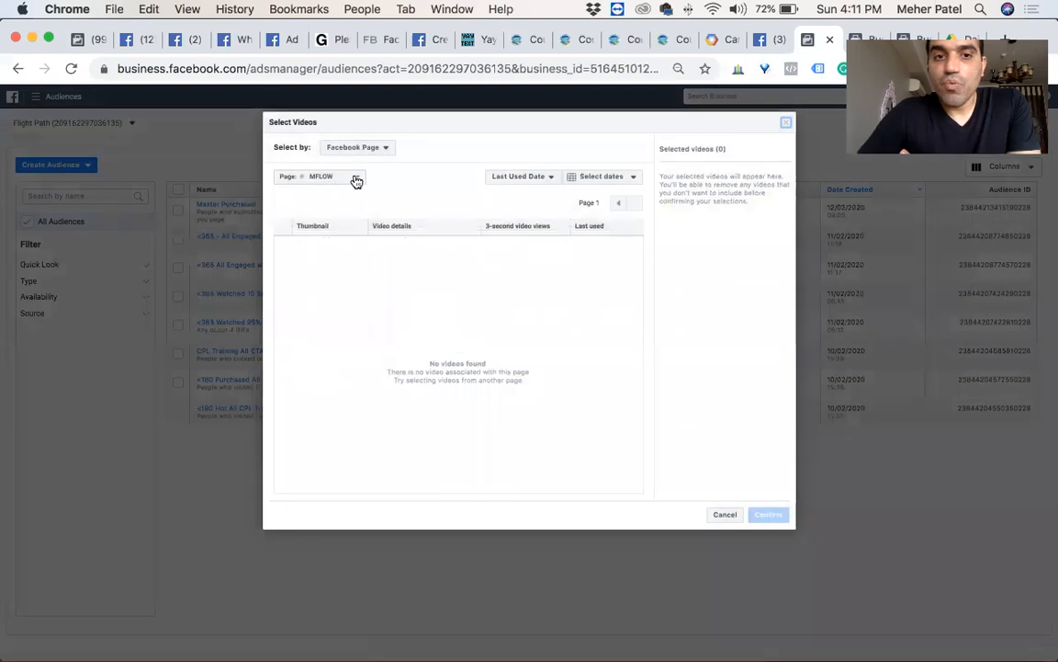
{"action": "left_click", "coordinate": [349, 180]}
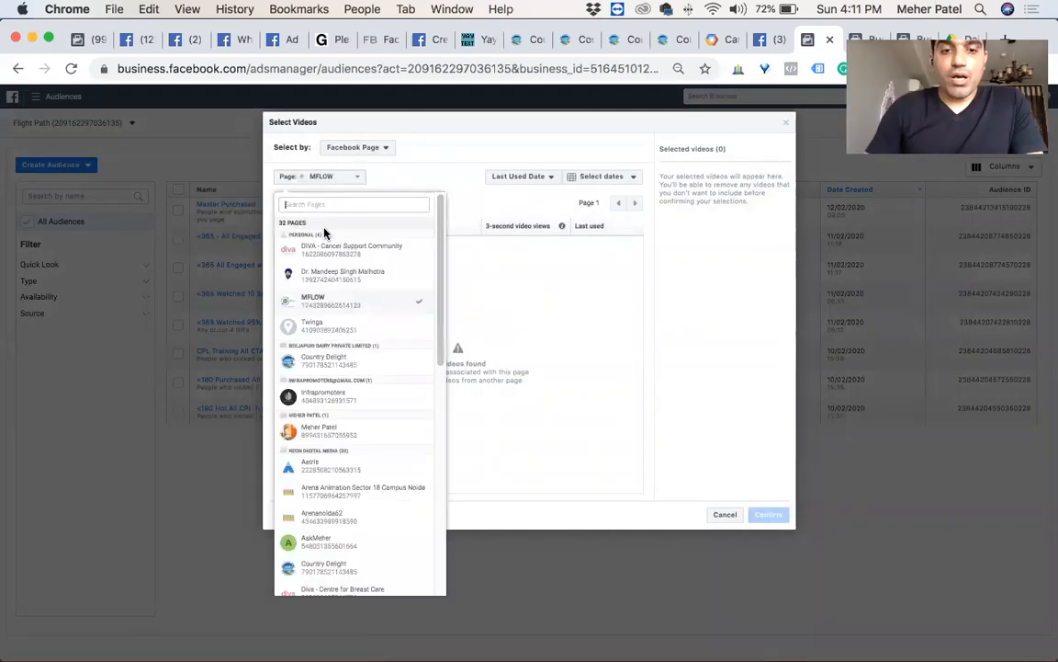
{"action": "type", "text": "F"}
{"action": "key", "text": "BackSpace"}
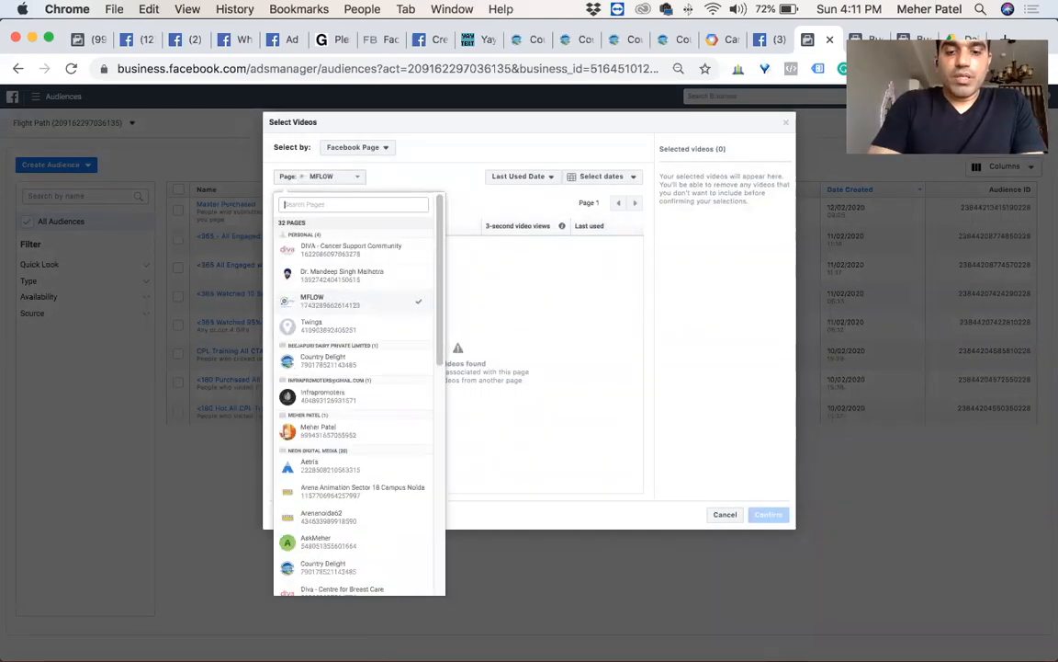
{"action": "type", "text": "Flight"}
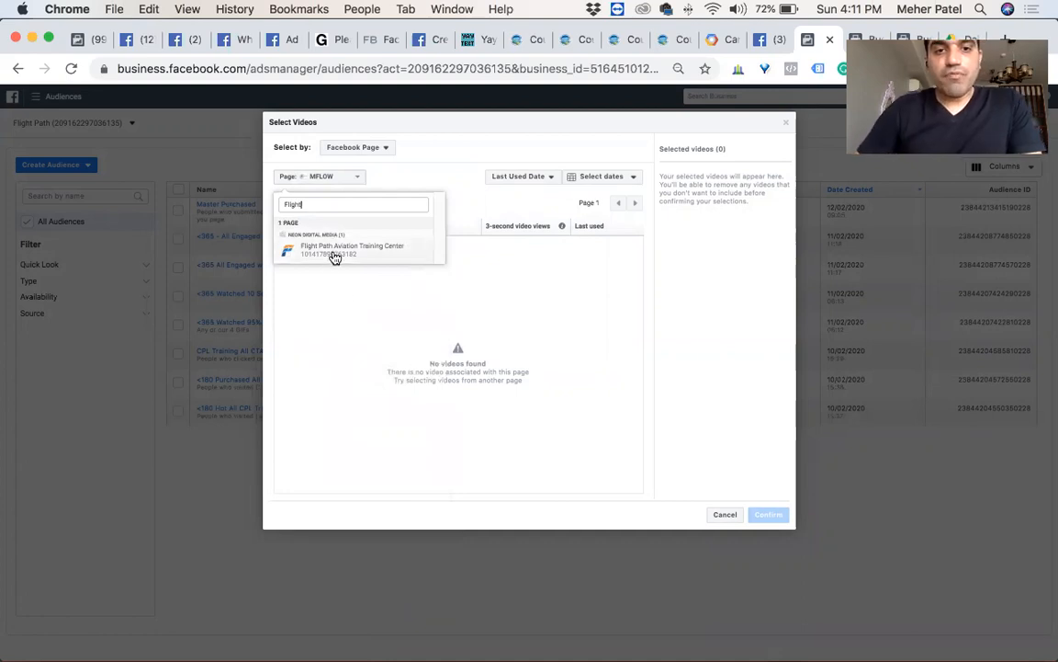
{"action": "left_click", "coordinate": [333, 253]}
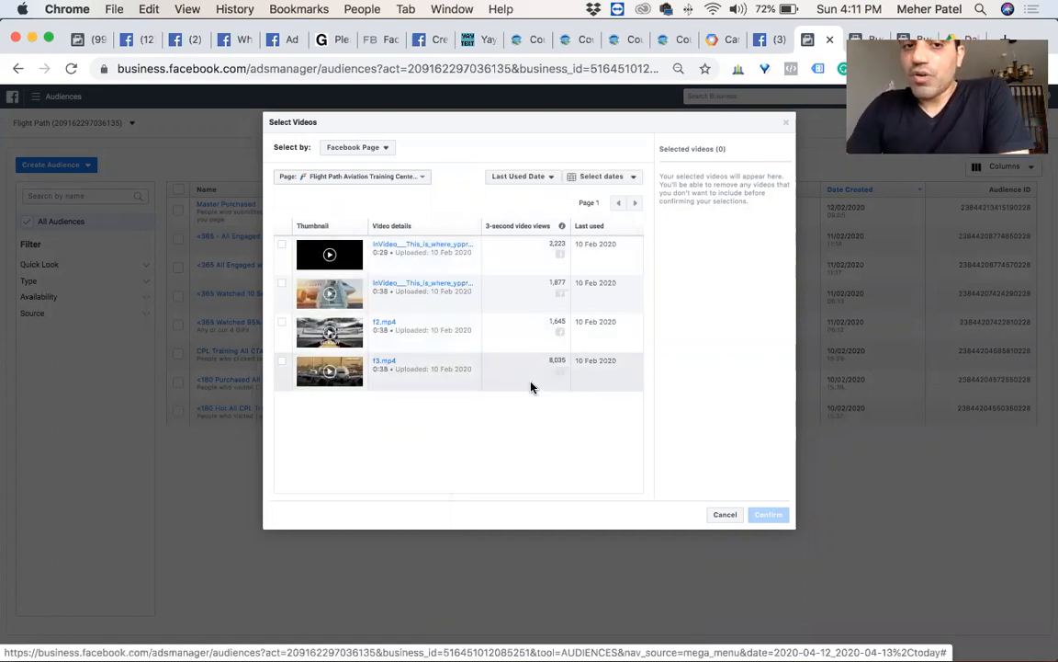
{"action": "left_click", "coordinate": [282, 363]}
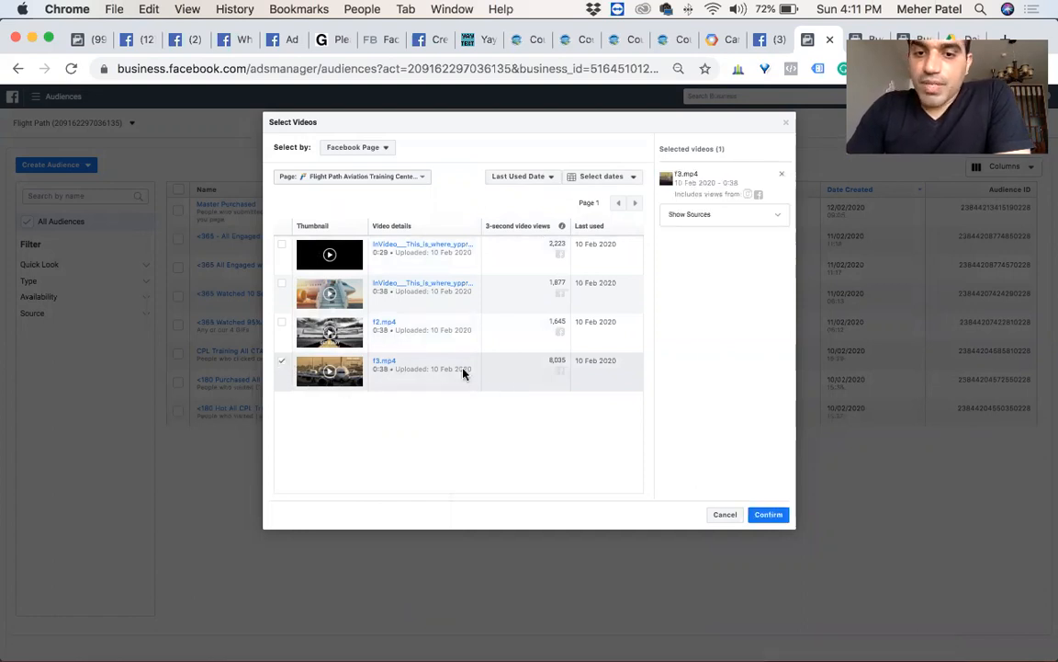
{"action": "left_click", "coordinate": [769, 516]}
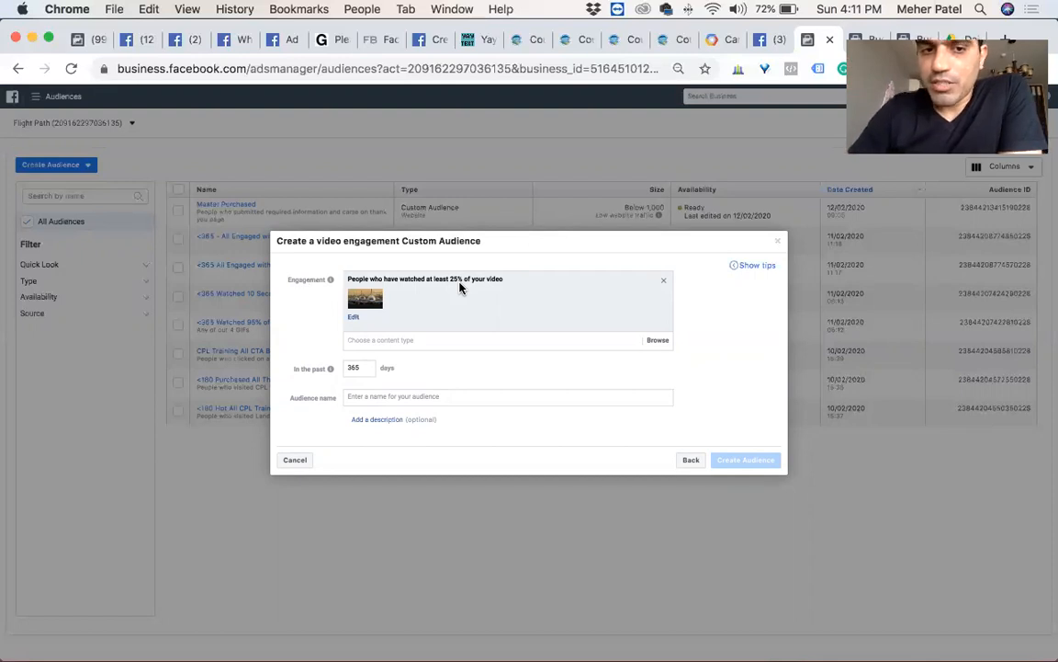
Step: Check the past-days period and audience name fields, and return to the Custom Audience sources without creating the video audience
{"action": "left_click", "coordinate": [367, 367]}
{"action": "left_click", "coordinate": [370, 397]}
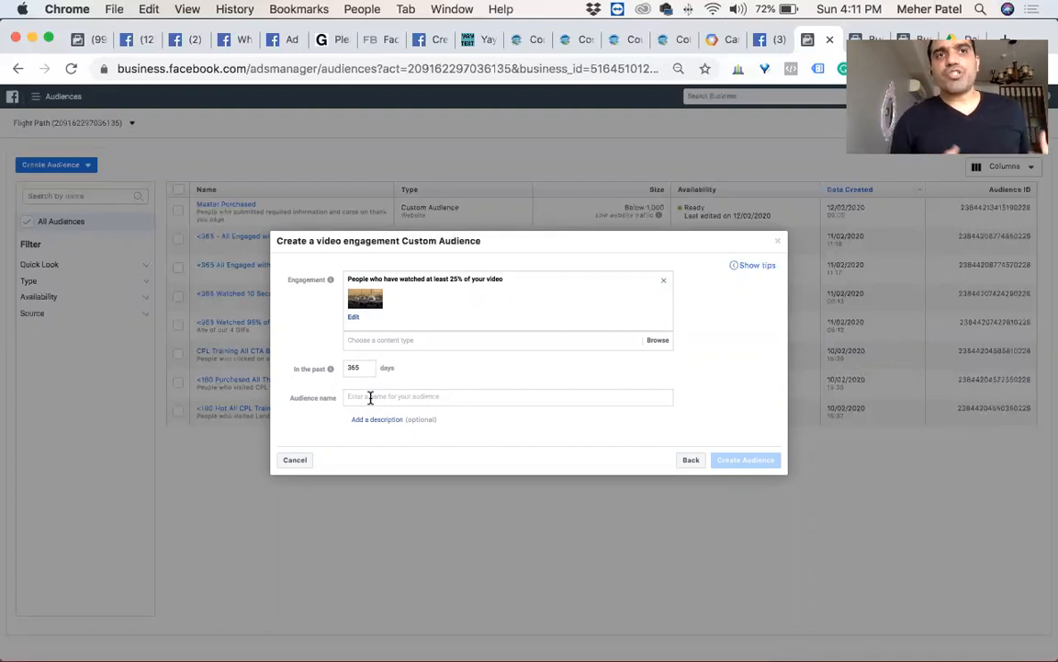
{"action": "left_click", "coordinate": [370, 397]}
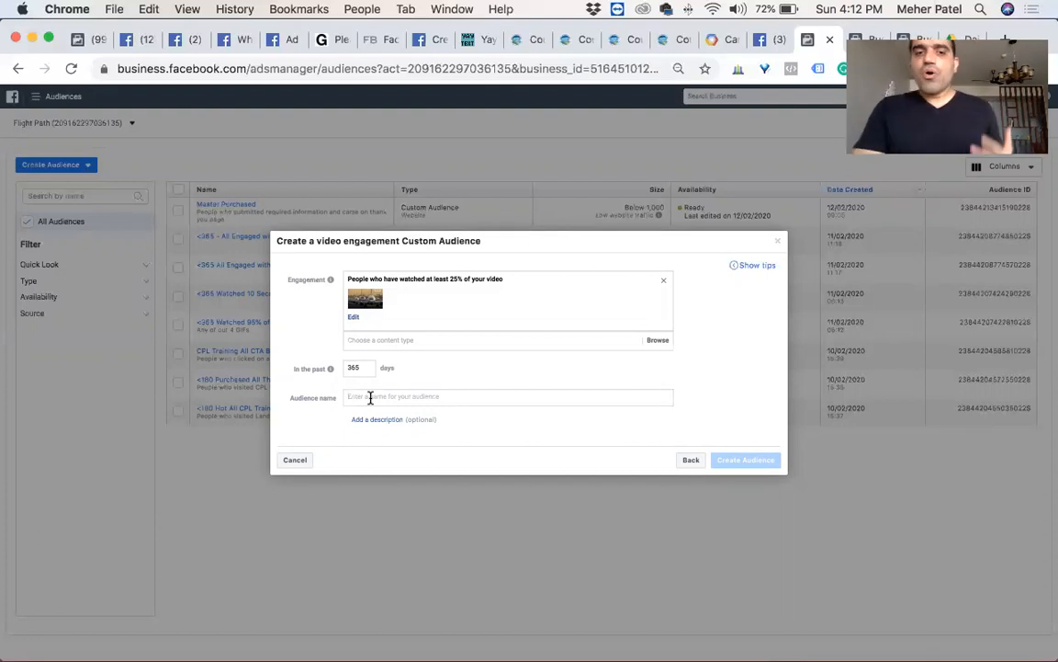
{"action": "left_click", "coordinate": [370, 397]}
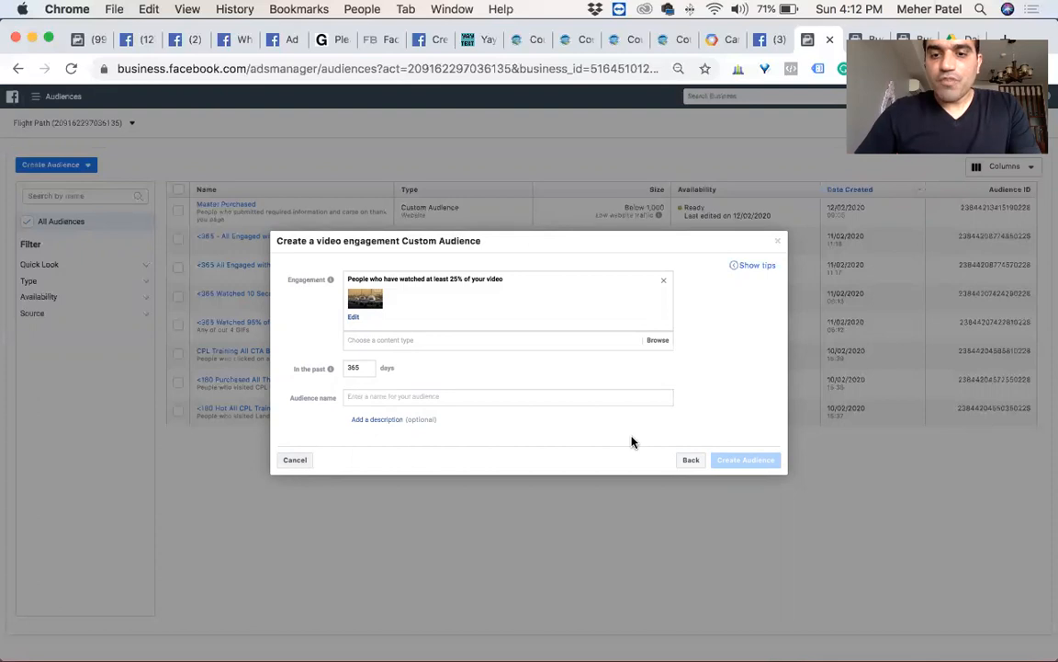
{"action": "left_click", "coordinate": [686, 463]}
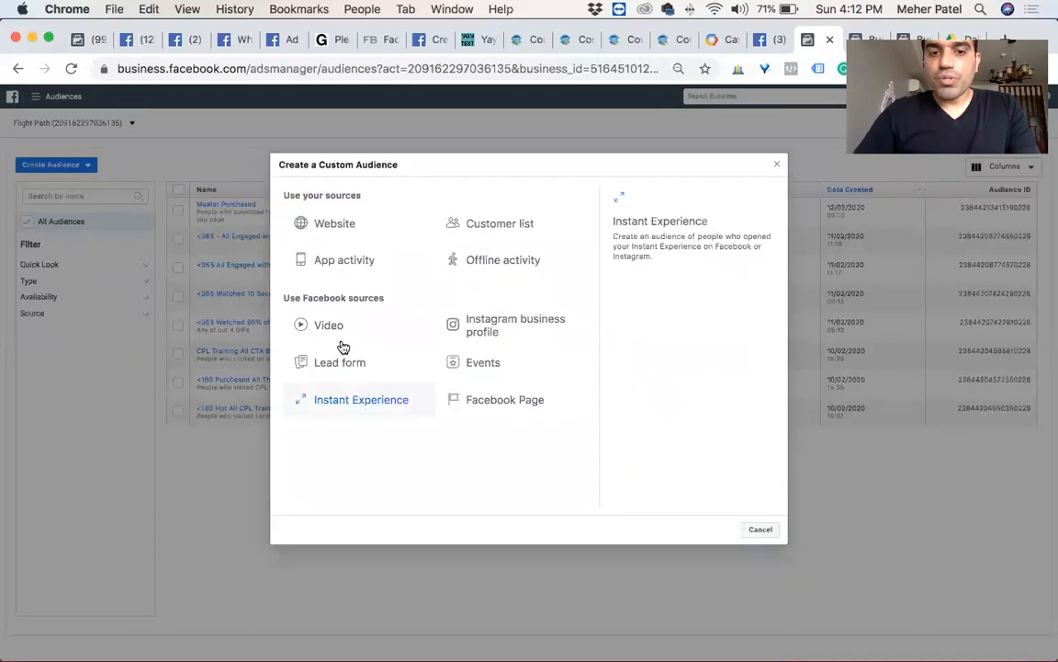
Step: Review the engagement criteria of an Instagram business profile Custom Audience for flightpathindia, and return to the audience sources
{"action": "key", "text": "Escape"}
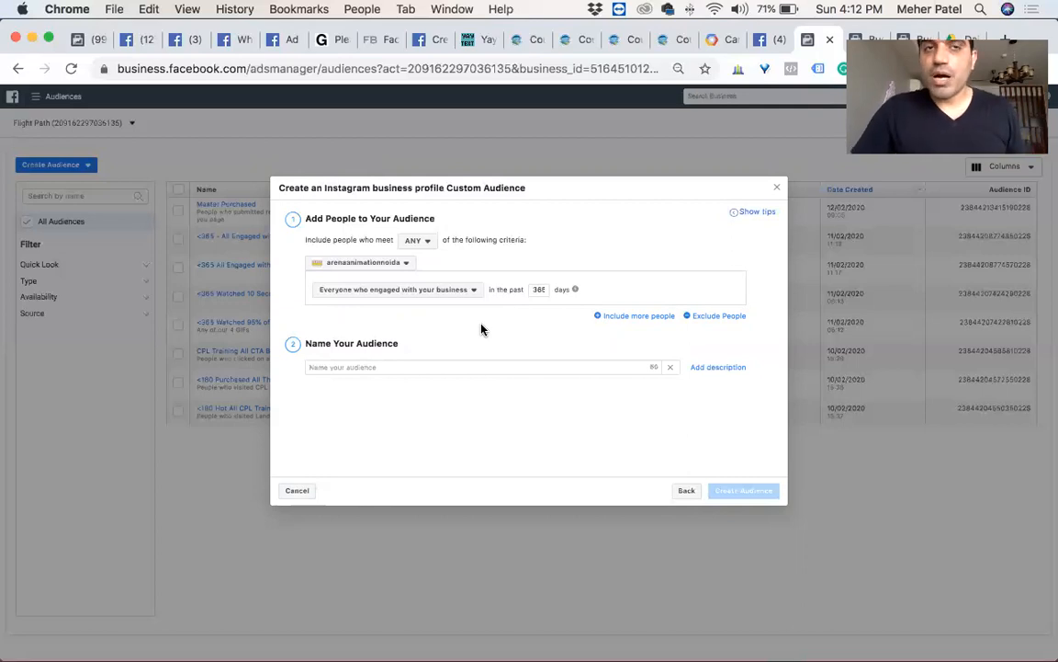
{"action": "left_click", "coordinate": [405, 262]}
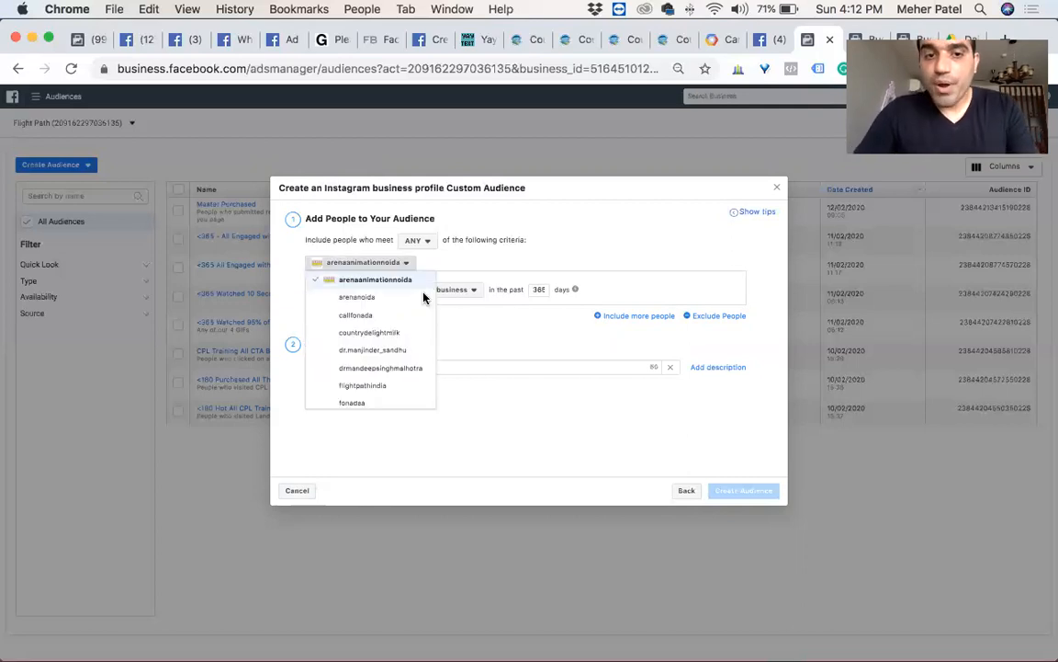
{"action": "left_click", "coordinate": [373, 386]}
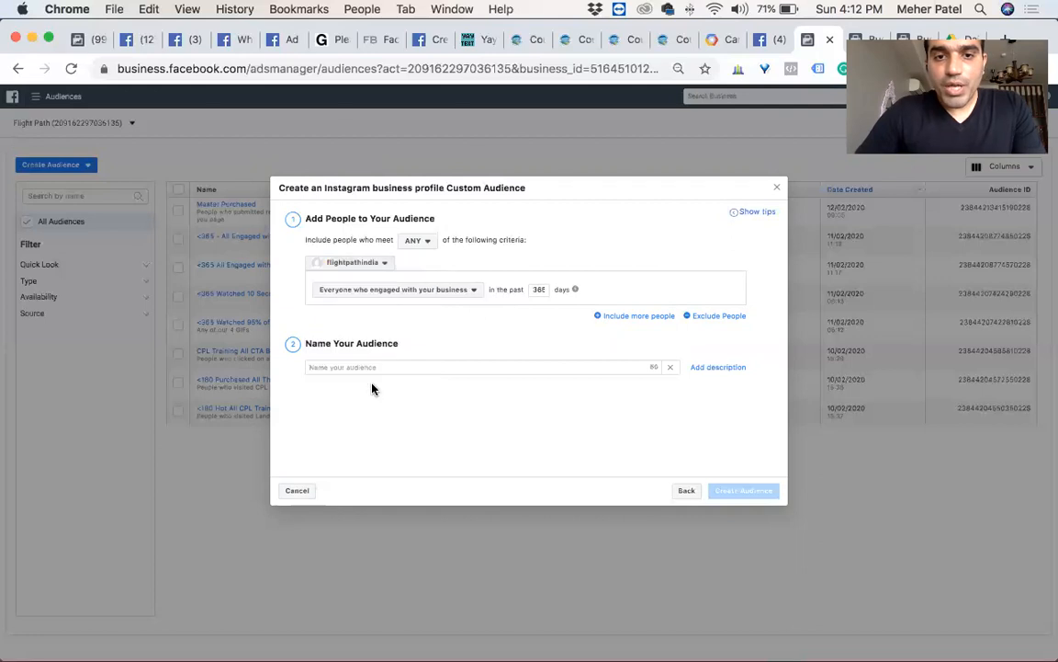
{"action": "left_click", "coordinate": [473, 292]}
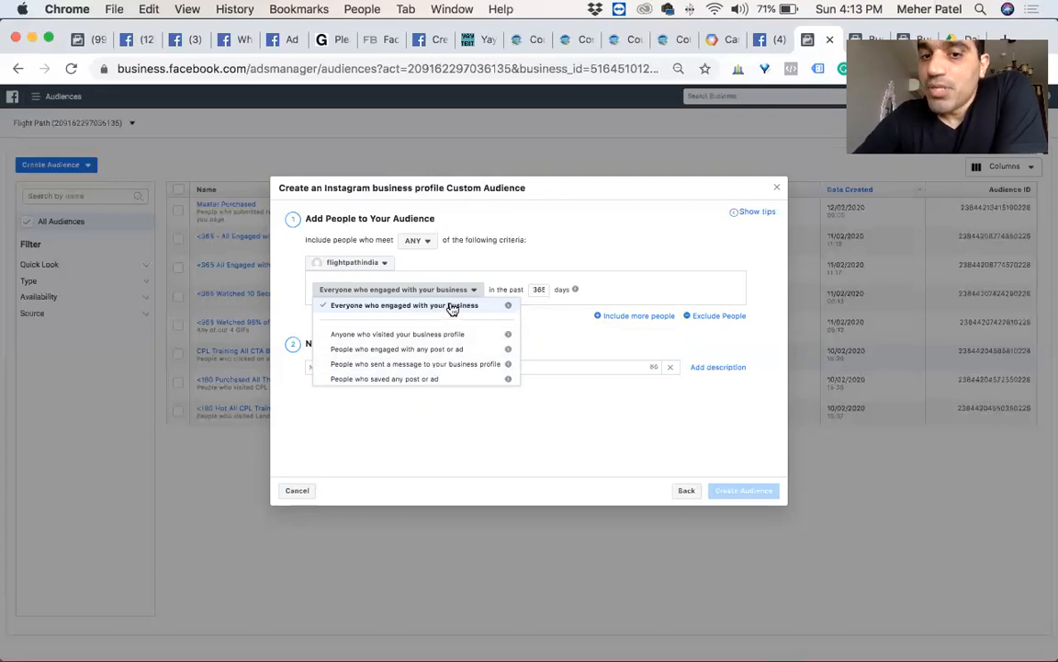
{"action": "left_click", "coordinate": [542, 317]}
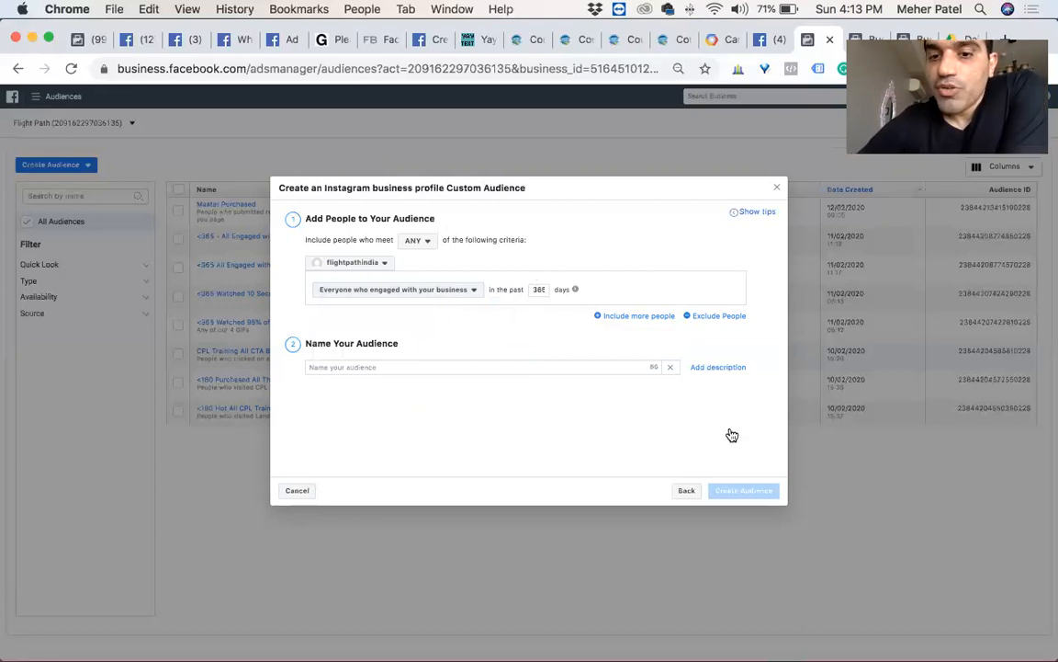
{"action": "left_click", "coordinate": [686, 494]}
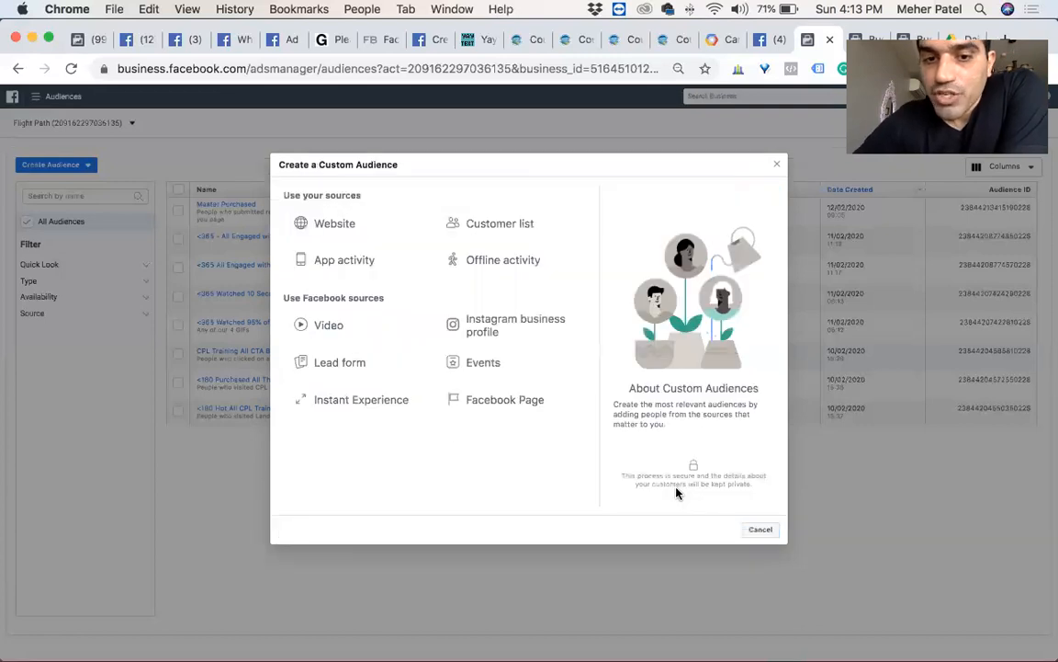
Step: Review the engagement criteria of a Facebook Page Custom Audience for the Flight Path Aviation Training page, and return to the sources
{"action": "left_click", "coordinate": [501, 401]}
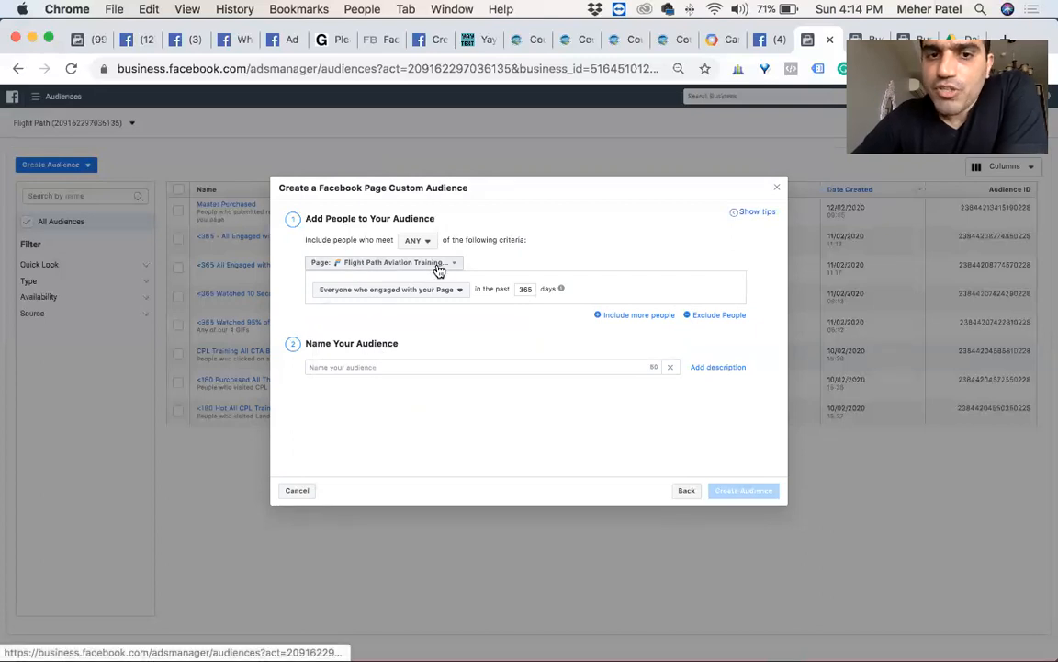
{"action": "left_click", "coordinate": [363, 293]}
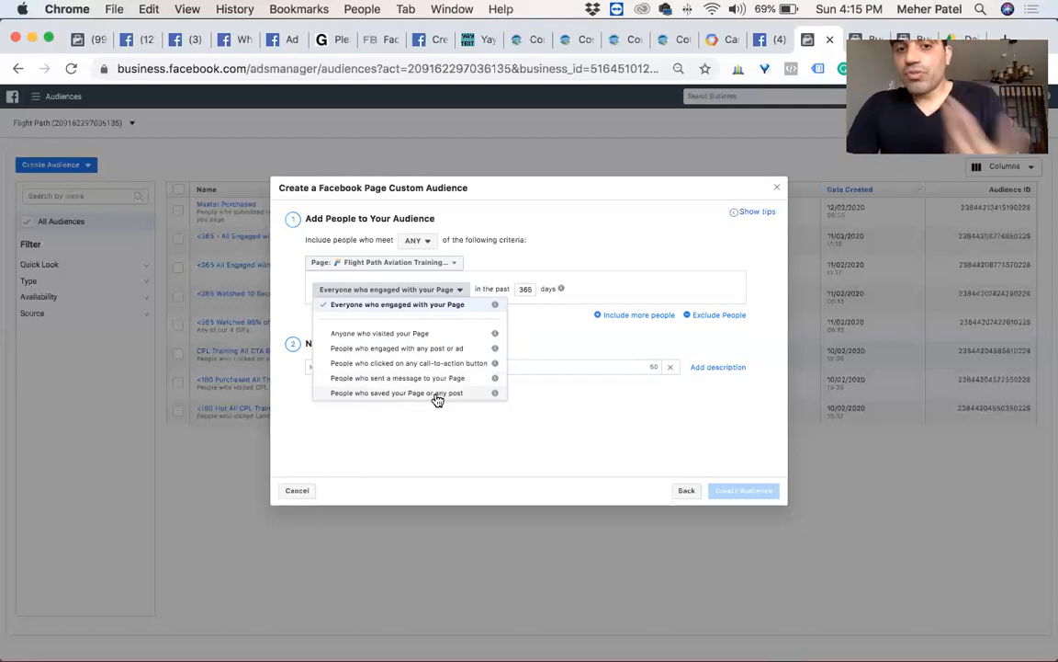
{"action": "left_click", "coordinate": [595, 401]}
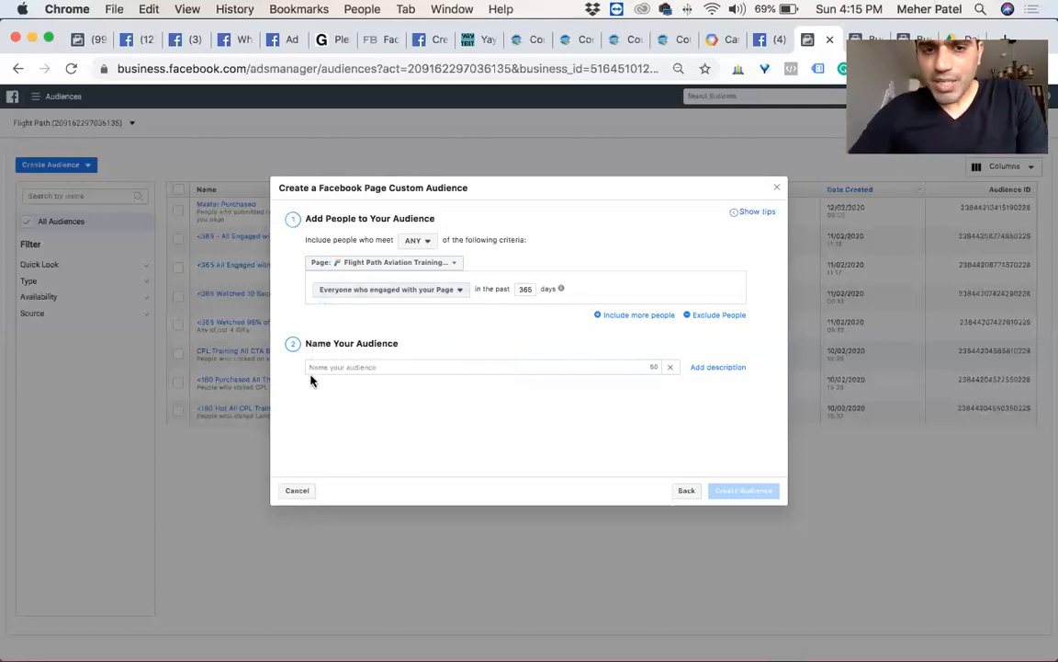
{"action": "left_click", "coordinate": [683, 492]}
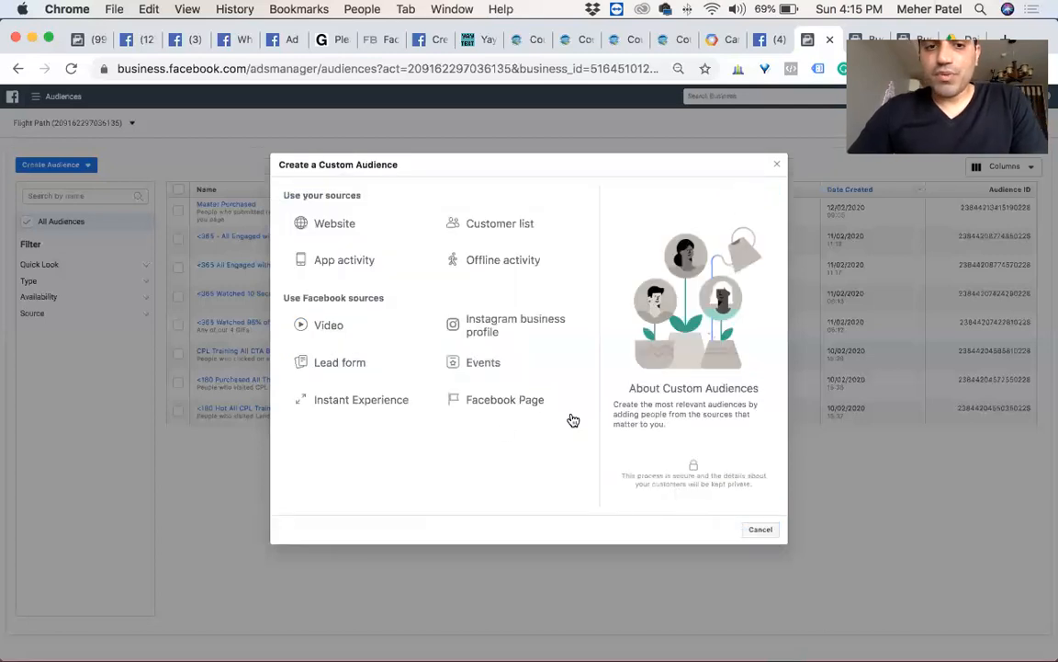
Step: Start a lead form Custom Audience and choose the Flight Path Aviation Training Center page as its source
{"action": "left_click", "coordinate": [349, 364]}
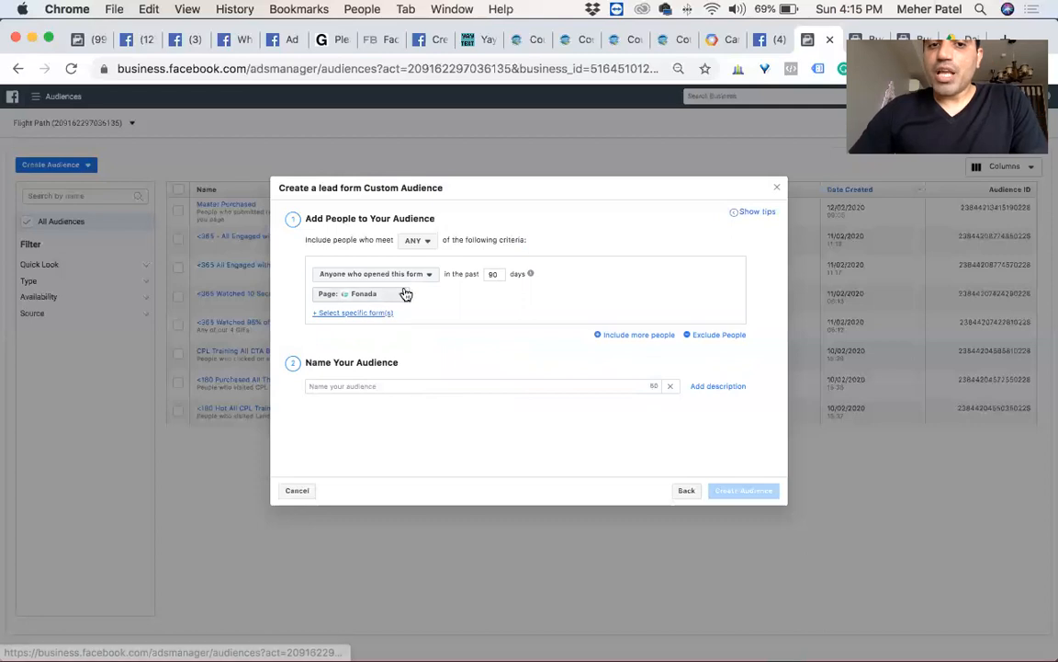
{"action": "left_click", "coordinate": [401, 298]}
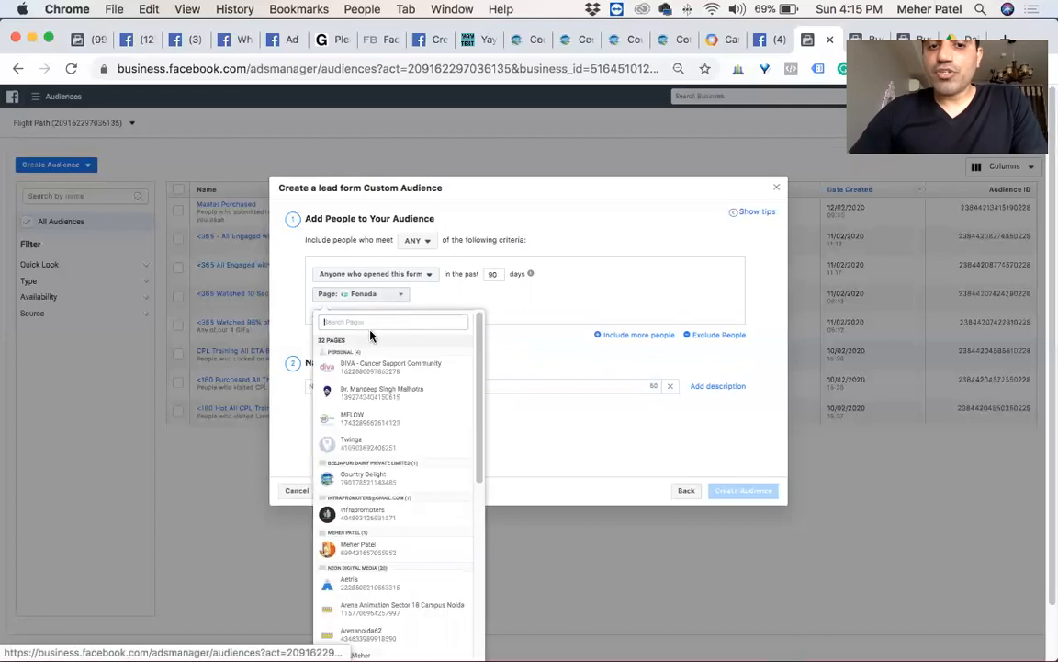
{"action": "type", "text": "flight"}
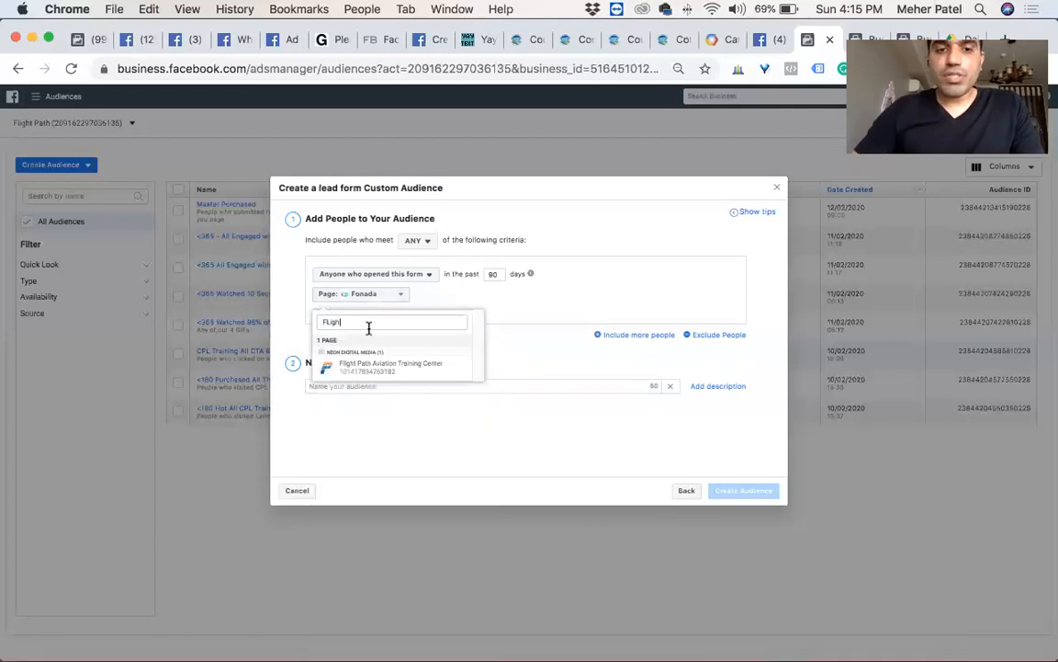
{"action": "left_click", "coordinate": [367, 372]}
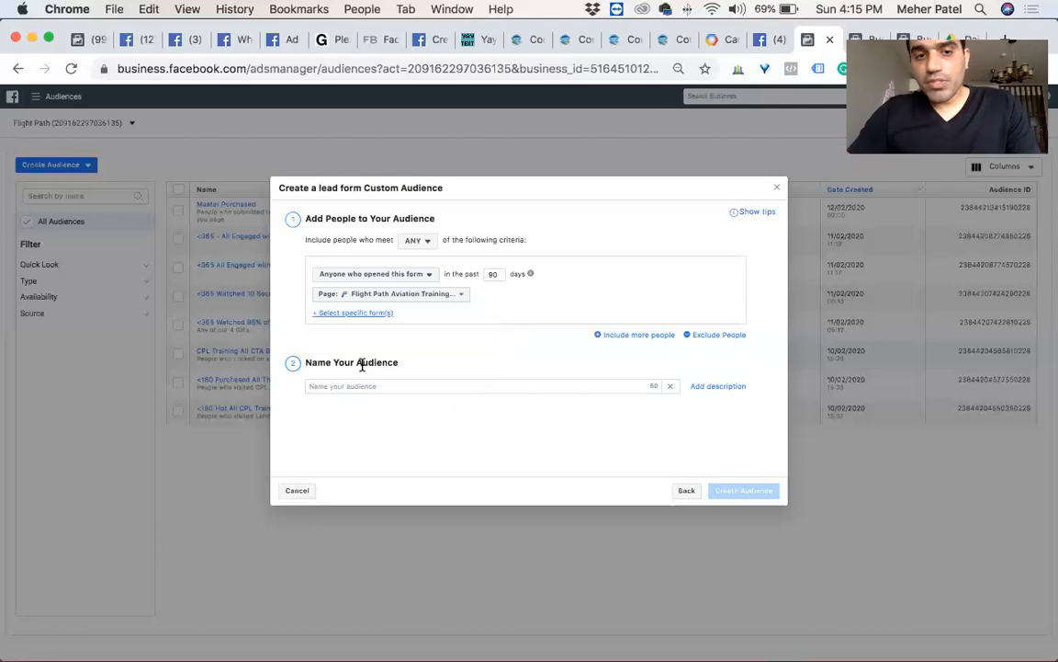
Step: Limit the lead form audience to the specific form Call Test
{"action": "left_click", "coordinate": [361, 314]}
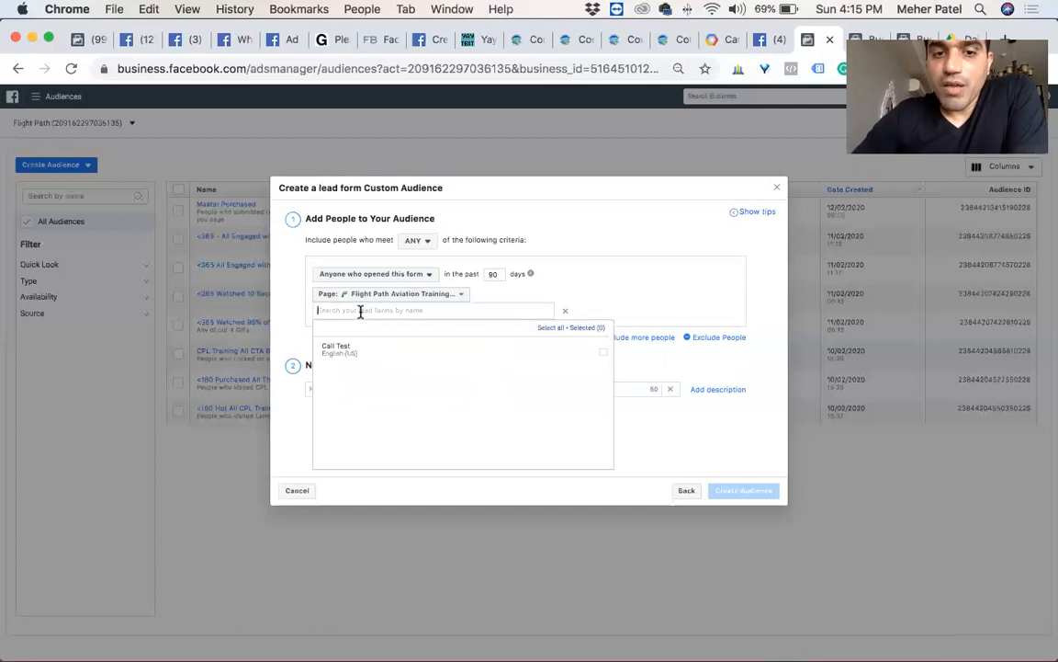
{"action": "left_click", "coordinate": [367, 356]}
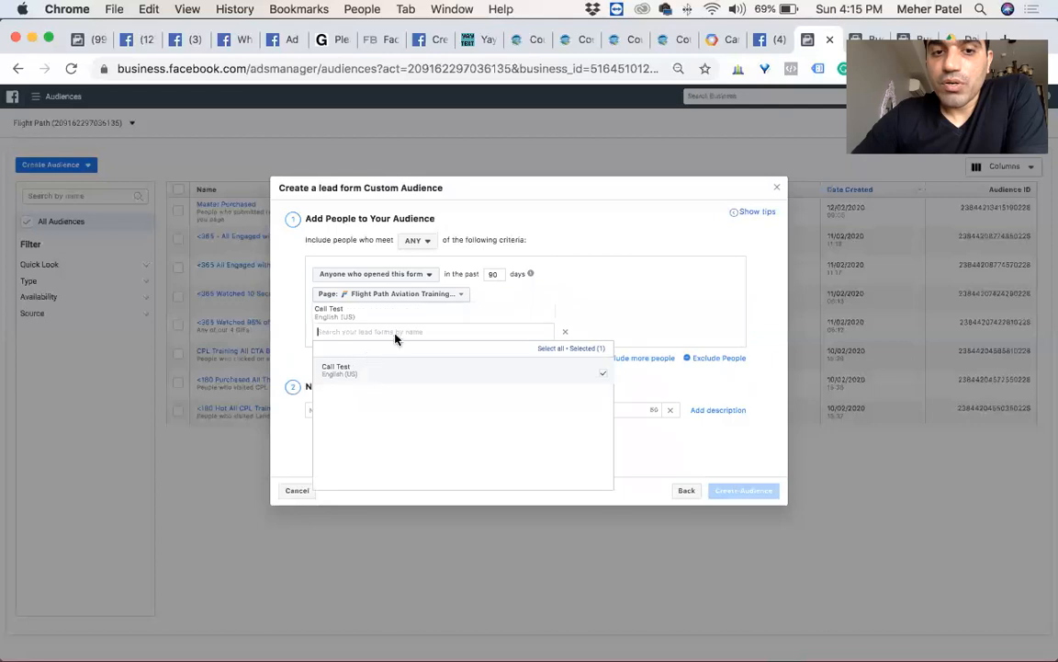
{"action": "left_click", "coordinate": [603, 317]}
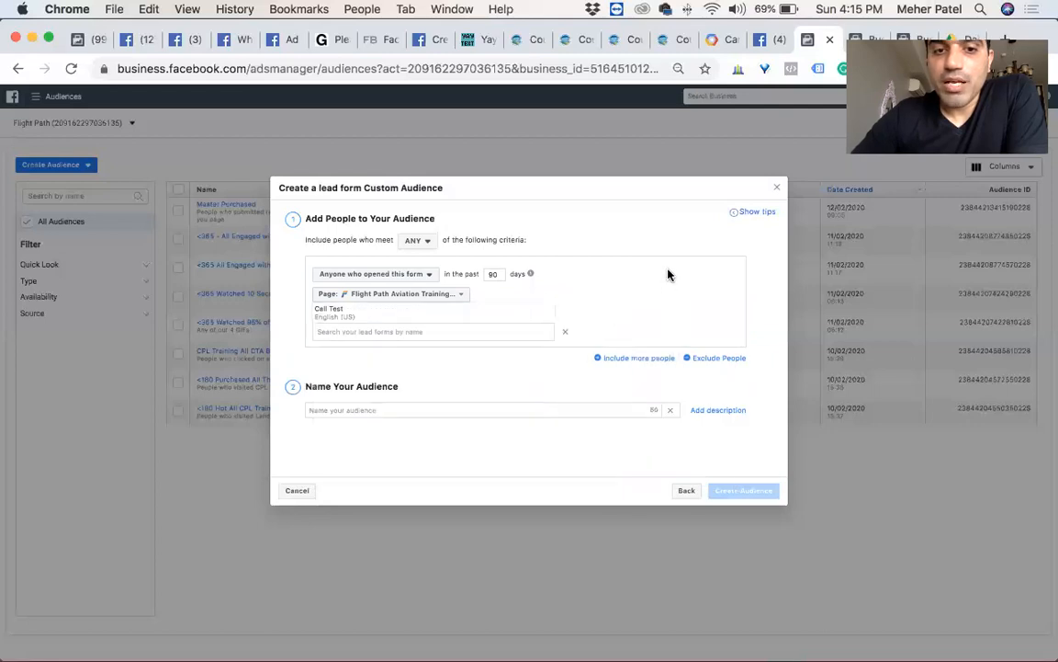
Step: Set the criterion to people who opened and submitted the form, and leave Custom Audience creation without creating the audience
{"action": "left_click", "coordinate": [399, 279]}
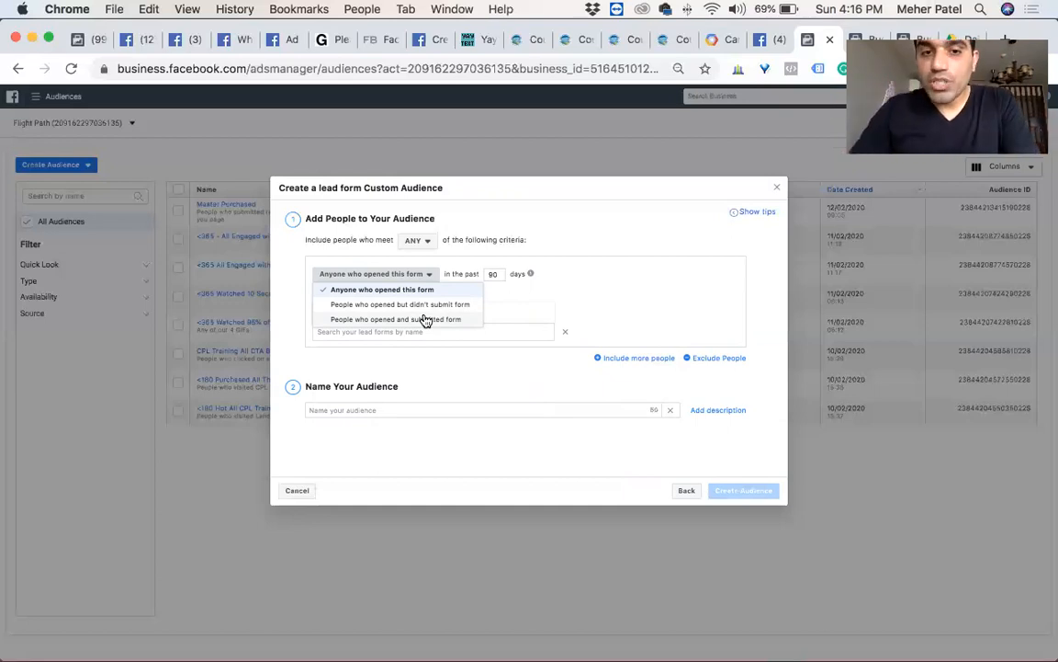
{"action": "left_click", "coordinate": [427, 320]}
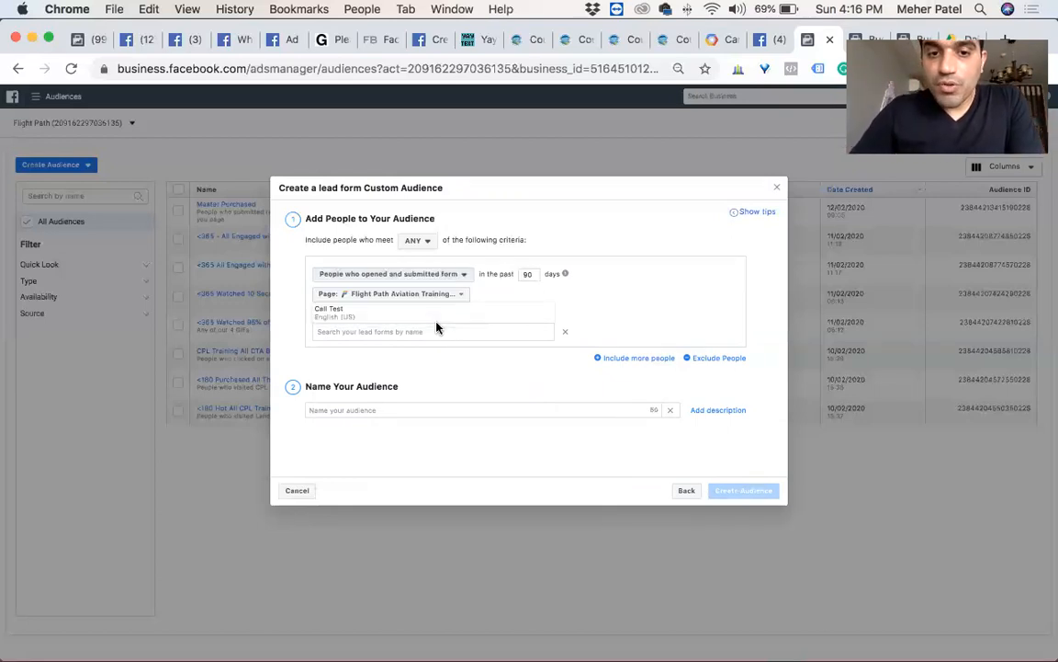
{"action": "left_click", "coordinate": [686, 492]}
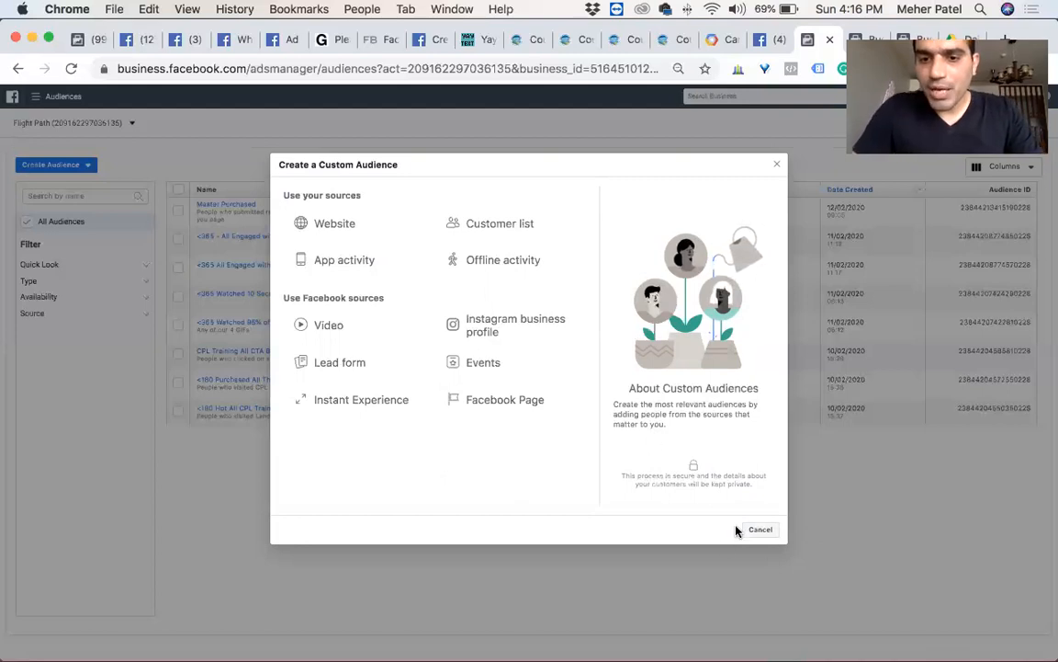
{"action": "left_click", "coordinate": [761, 530]}
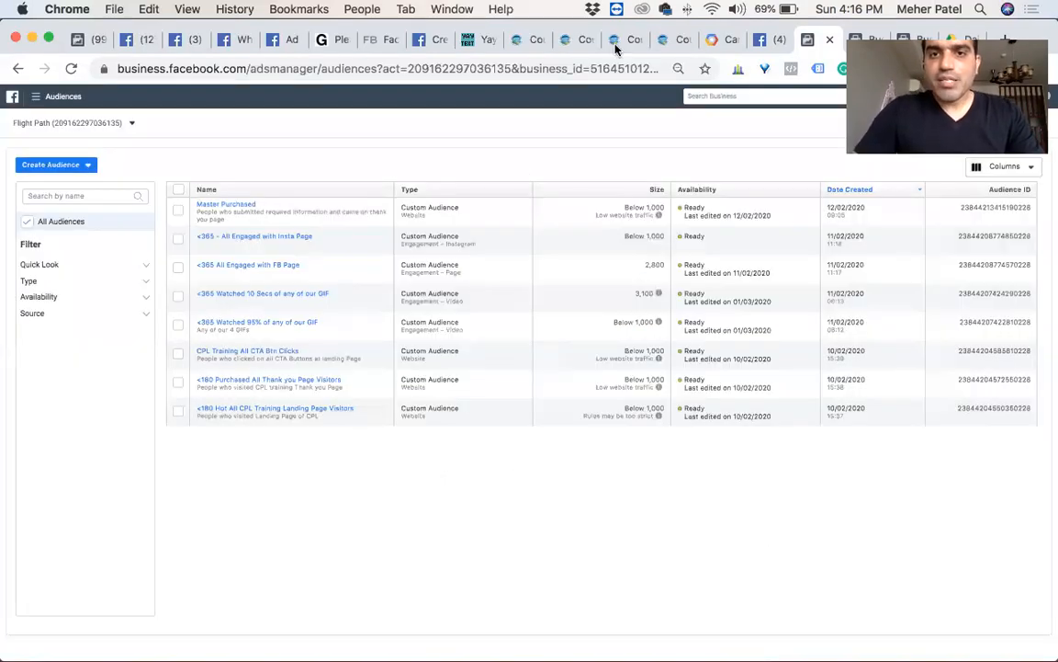